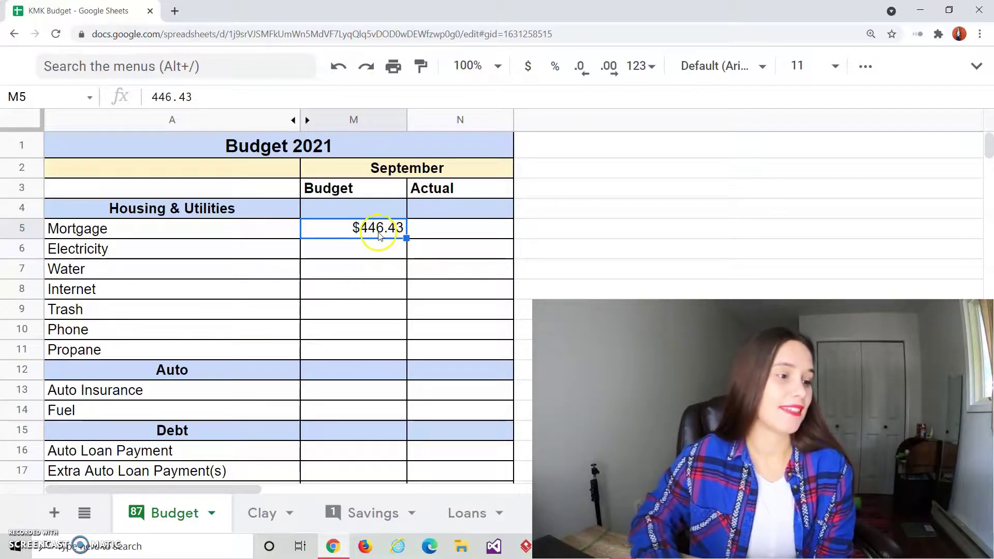
- Undo the clearing of September's Electricity $100.00, Water $10.18 (budget and actual), Internet $45.00, Trash $14.00, Phone $37.89 and Propane $60.00 amounts
click(366, 74)
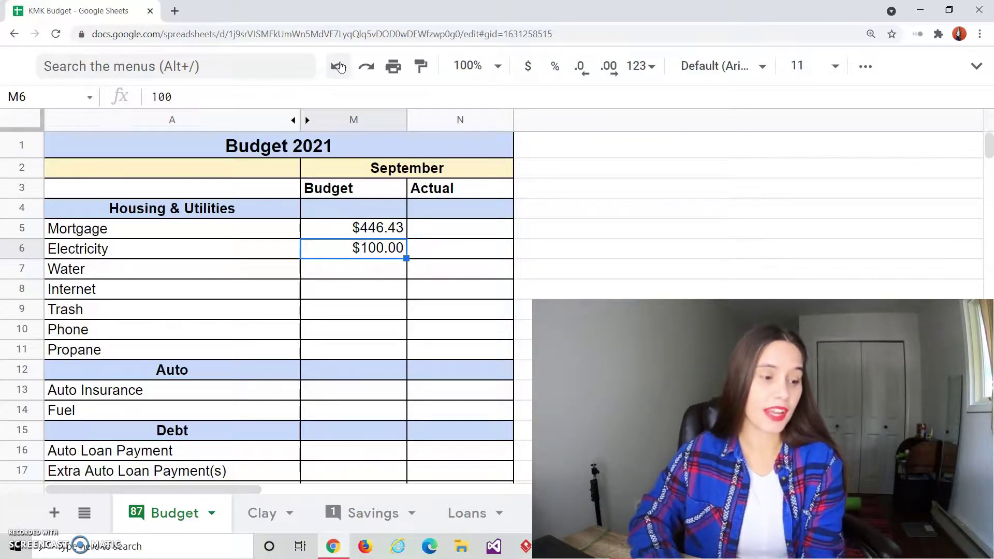
click(339, 67)
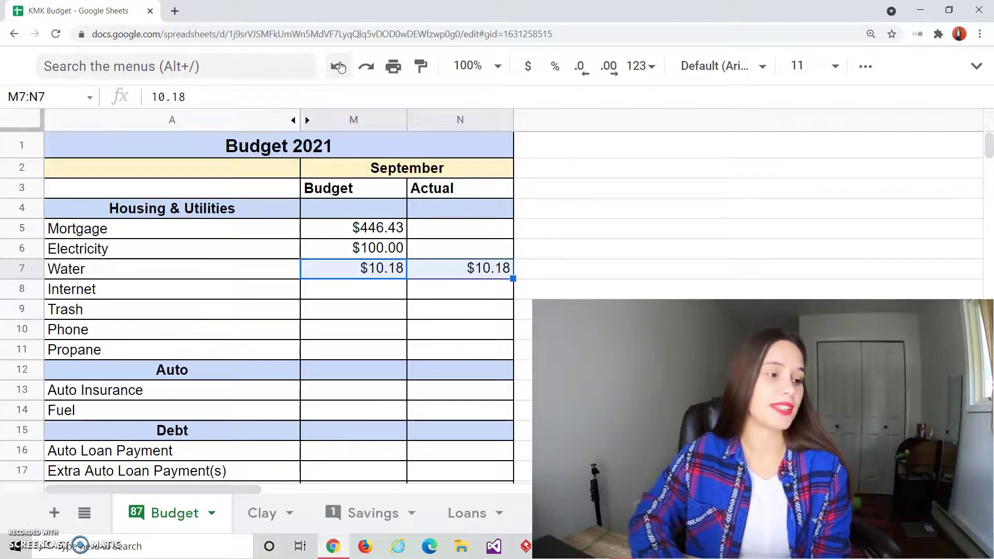
click(340, 67)
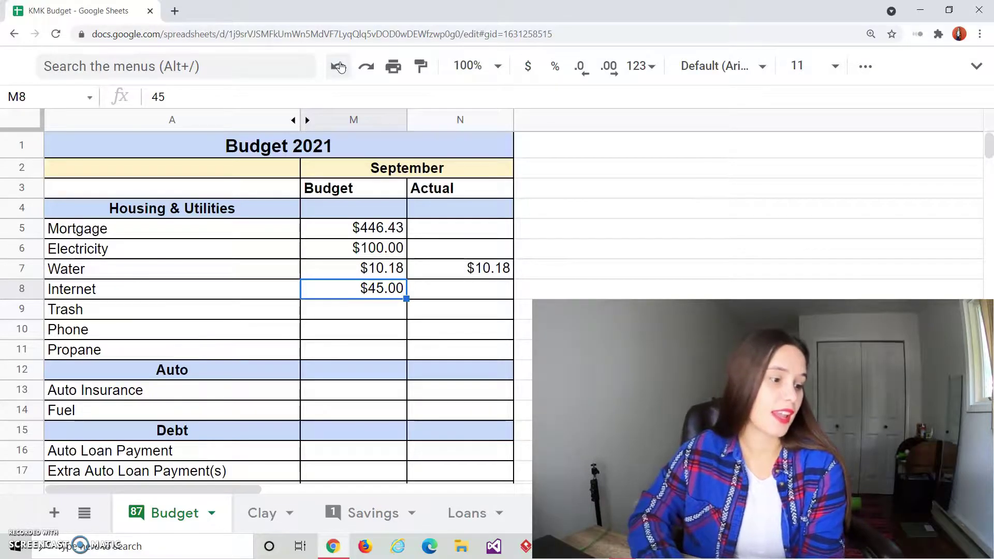
click(339, 66)
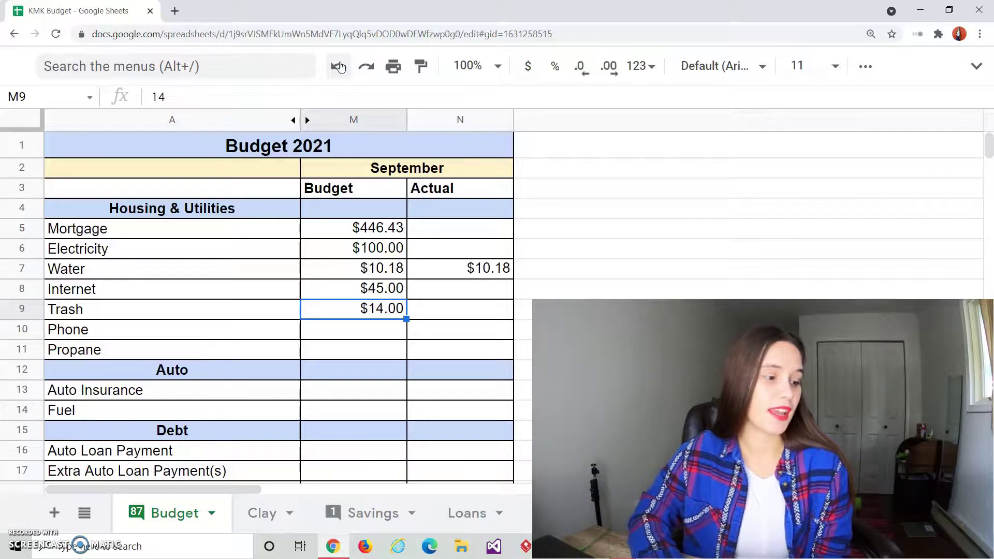
click(339, 66)
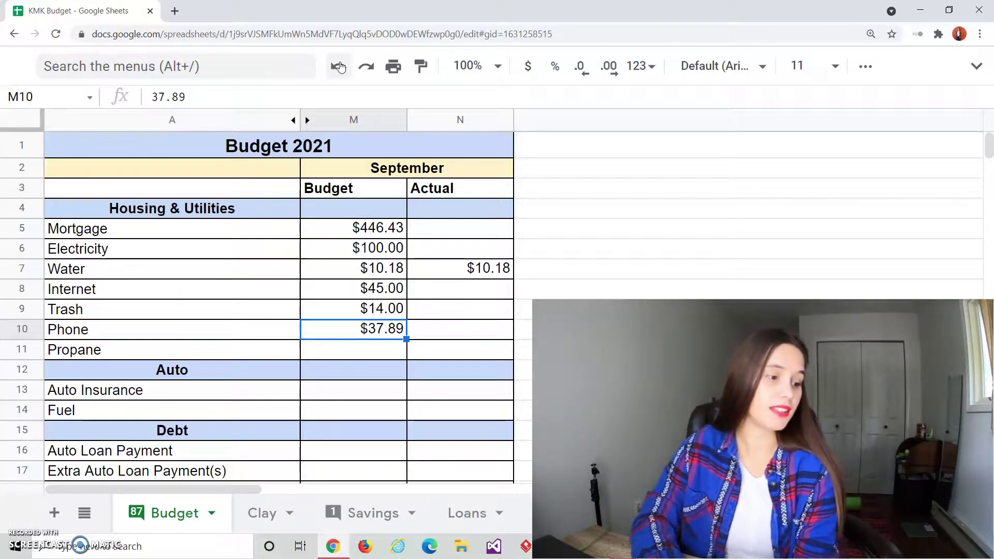
click(340, 66)
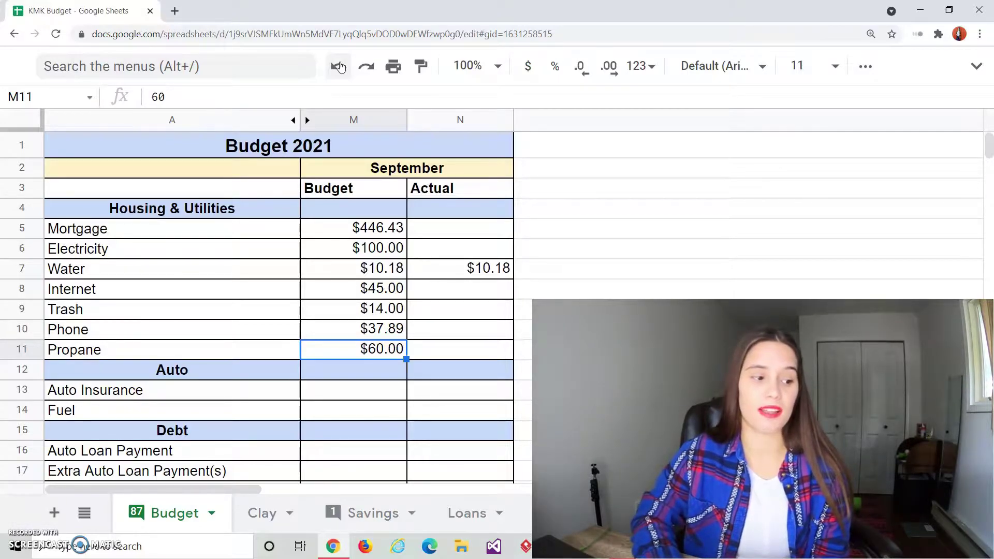
- Restore the cleared September budget amounts in the Auto section: Auto Insurance $99.23 and Fuel $115.00, by undoing their deletion
click(340, 357)
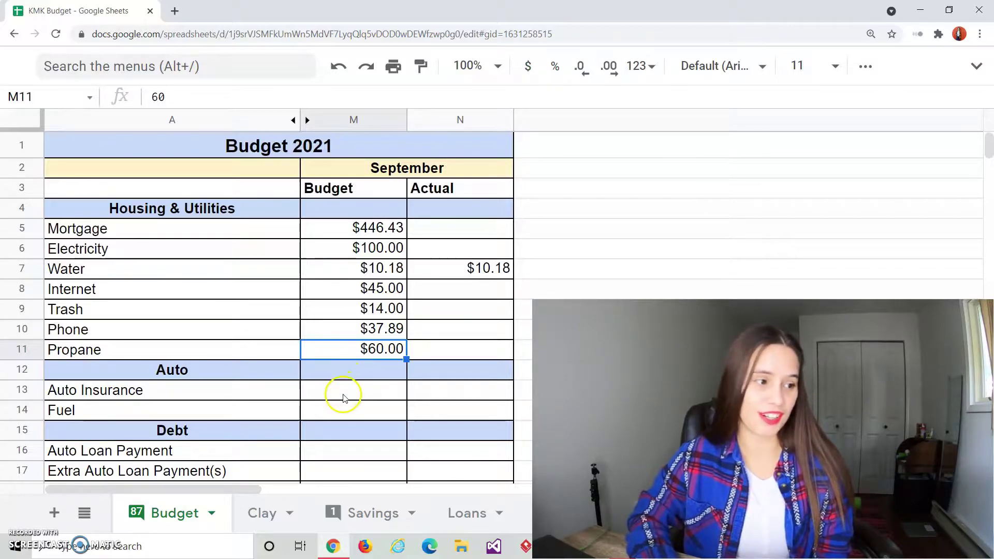
click(340, 66)
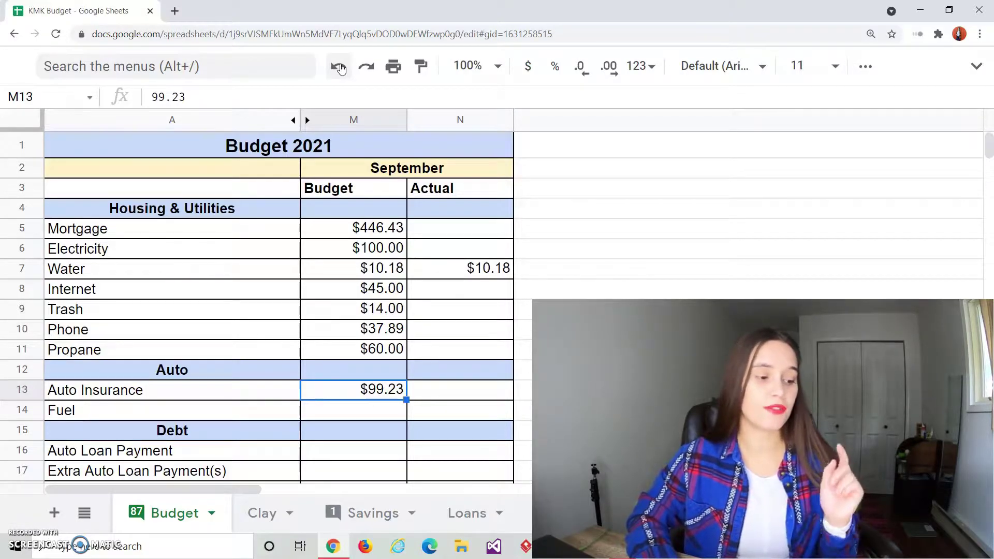
click(339, 67)
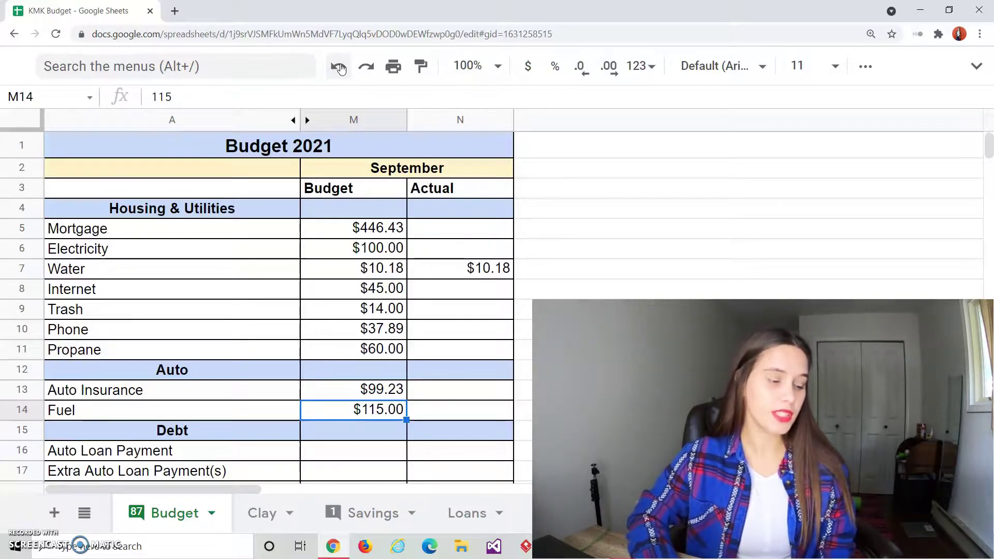
- Undo the clearing of the September Debt budgets: Auto Loan Payment $443.83, Extra Auto Loan Payment(s) $650.00 and Student Loan Payment $0.00
click(340, 67)
scroll(396, 259, down, 4)
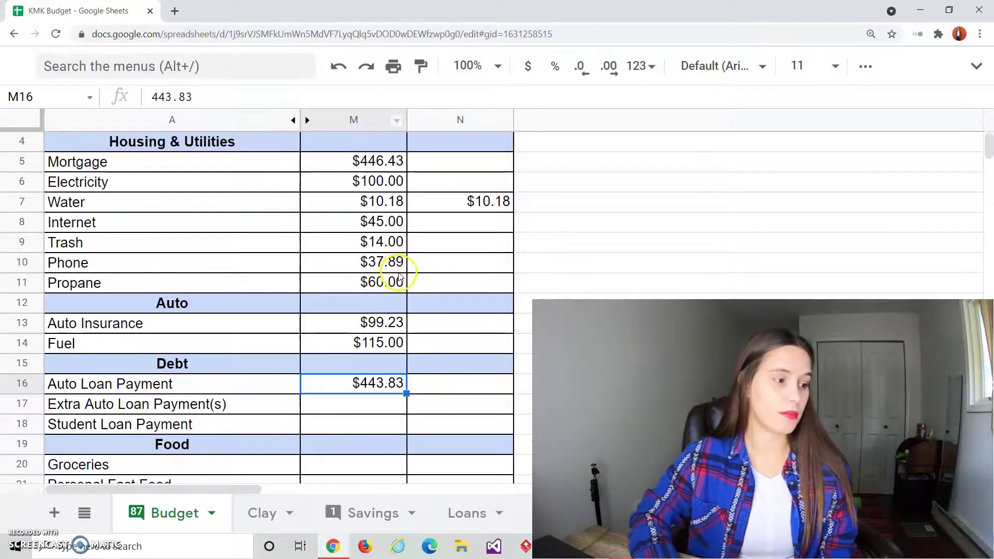
scroll(386, 272, down, 2)
scroll(384, 275, up, 2)
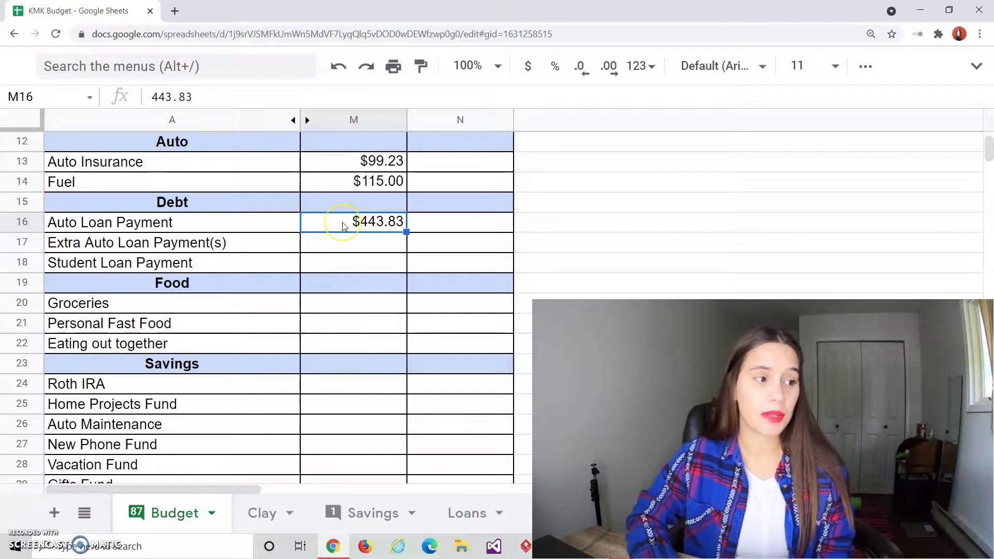
click(338, 67)
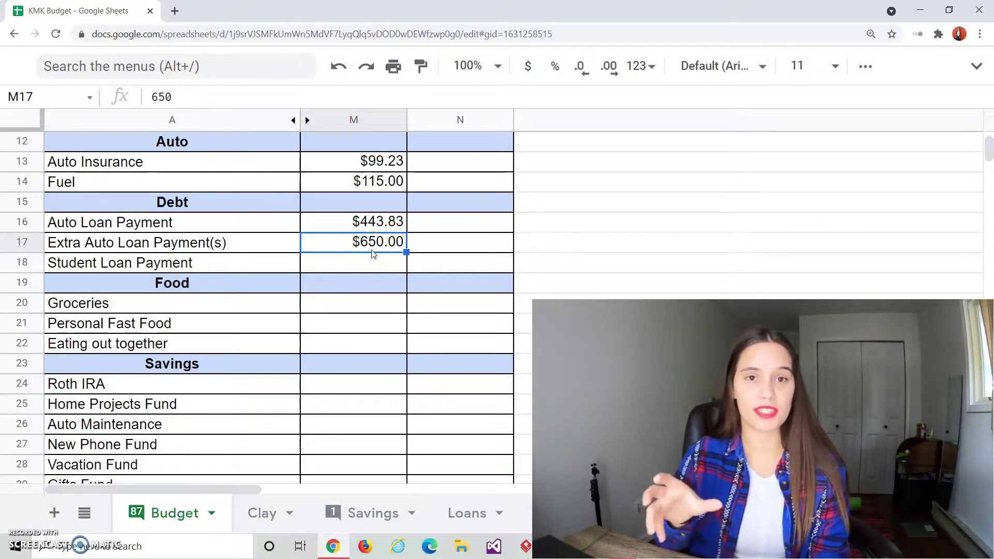
click(384, 191)
click(339, 66)
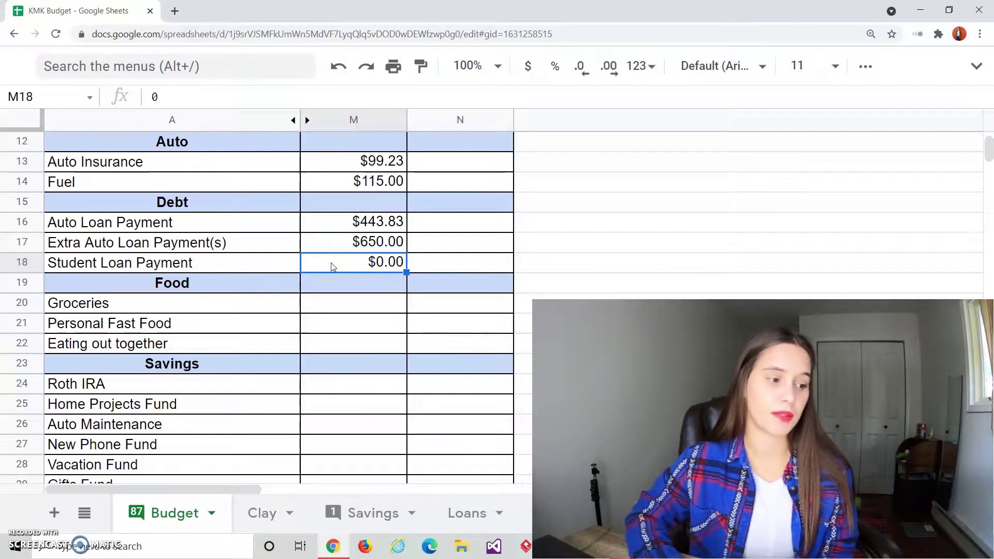
click(344, 266)
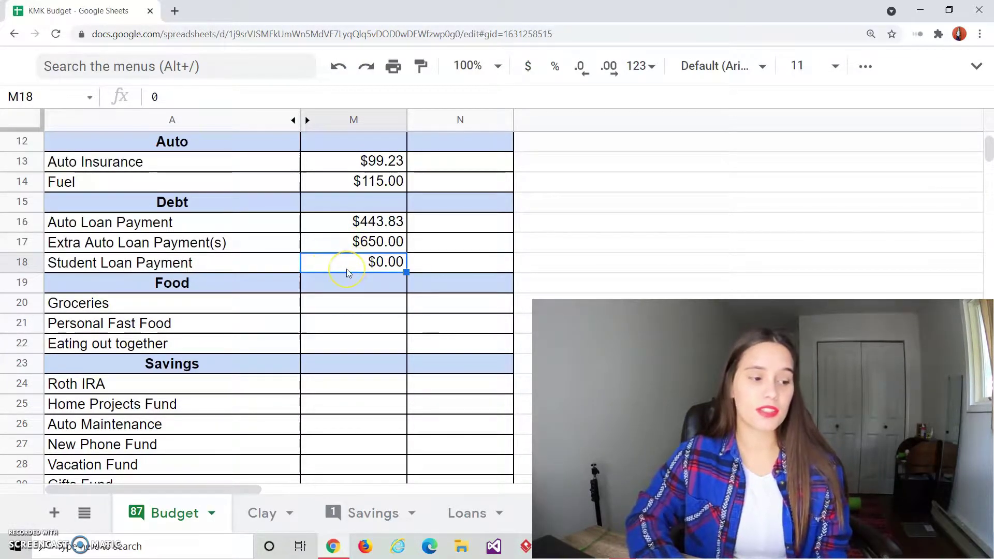
click(365, 253)
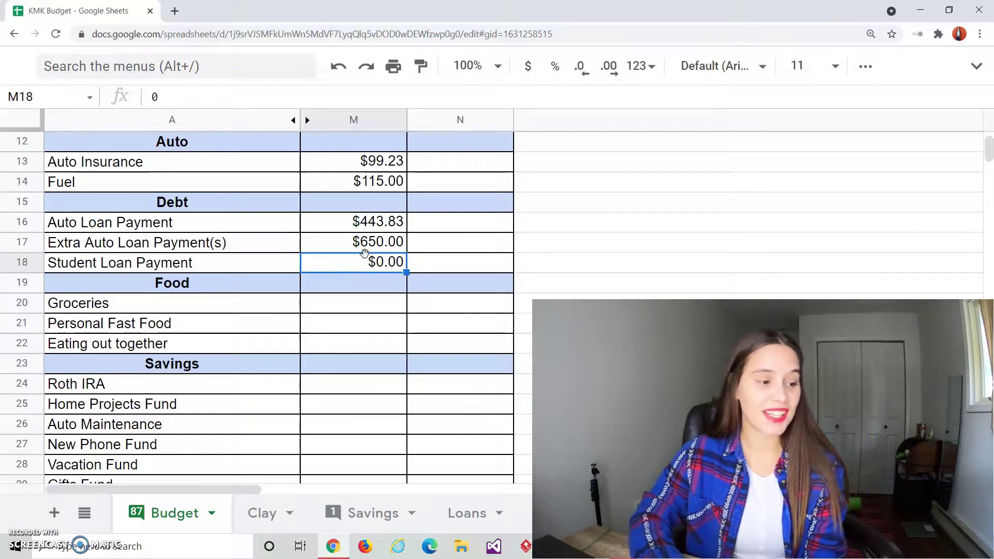
click(365, 247)
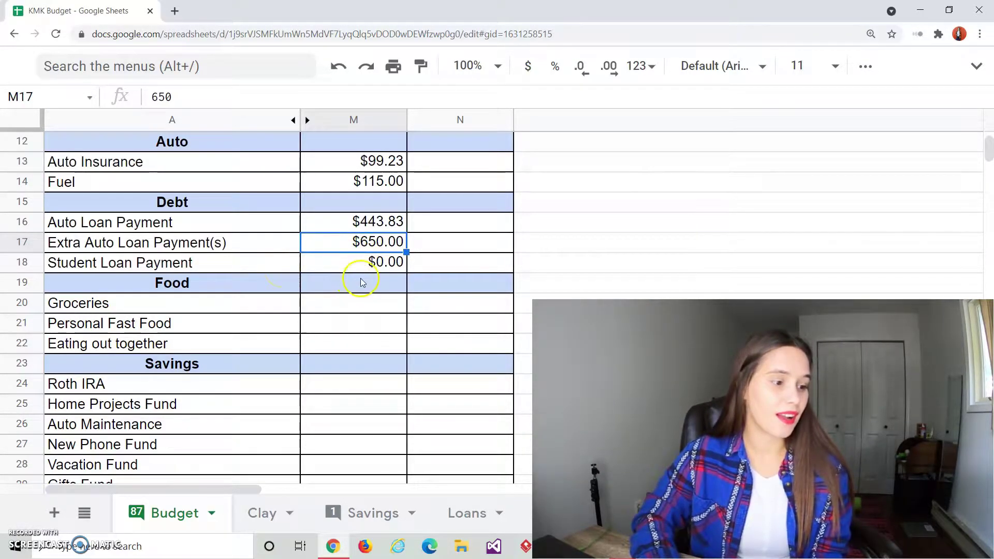
- Undo the clearing of the September Food budgets: Groceries $150.00, Personal Fast Food $10.00 and Eating out together $50.00
scroll(334, 317, down, 1)
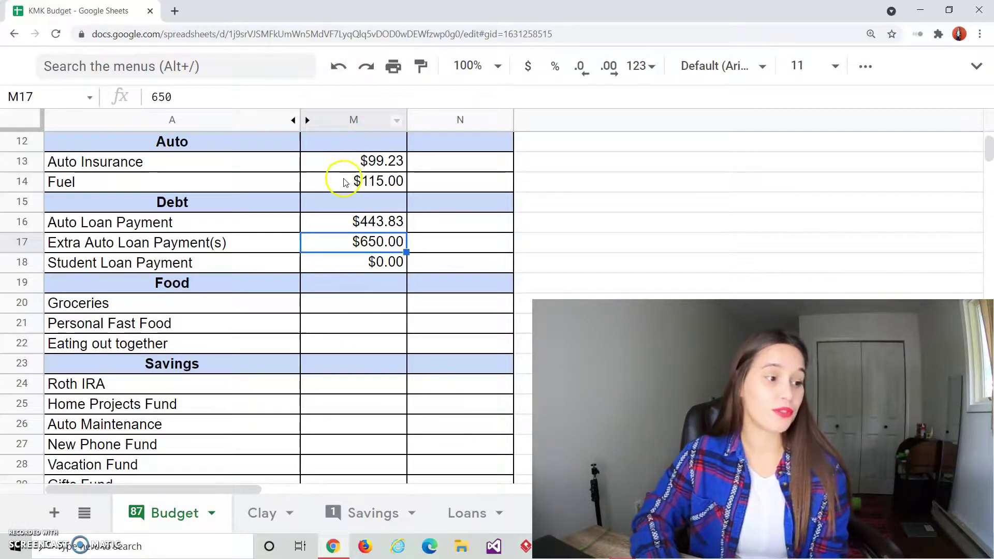
scroll(344, 186, down, 1)
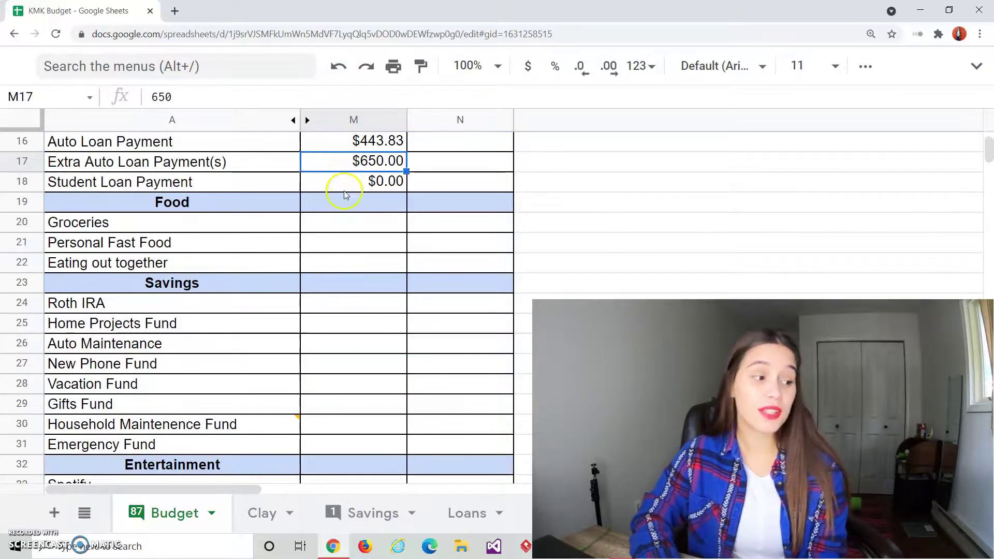
click(340, 68)
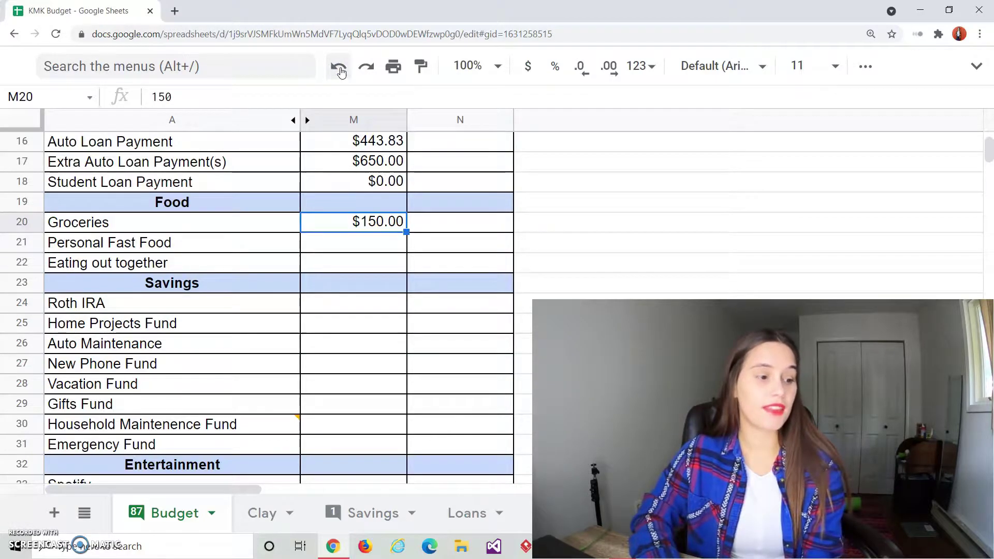
click(339, 67)
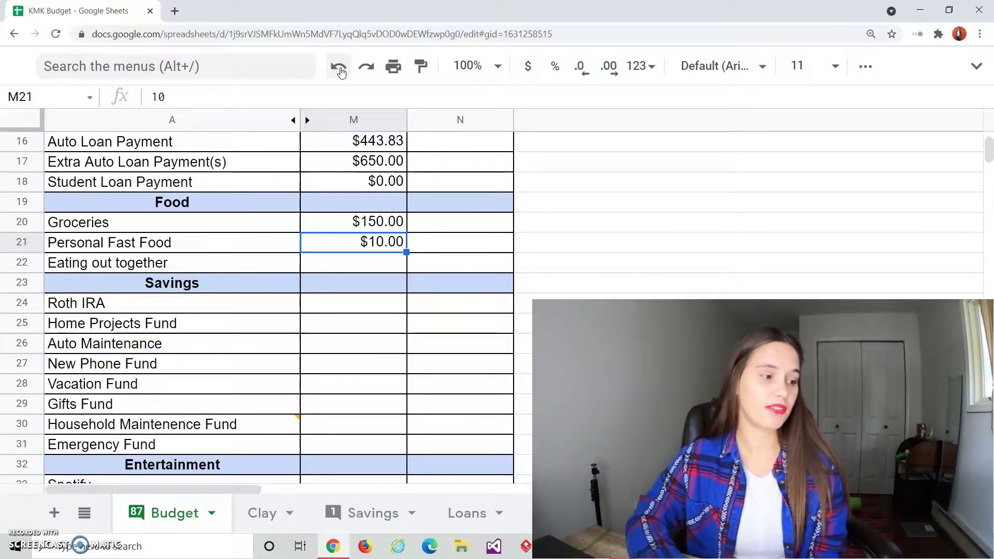
click(339, 67)
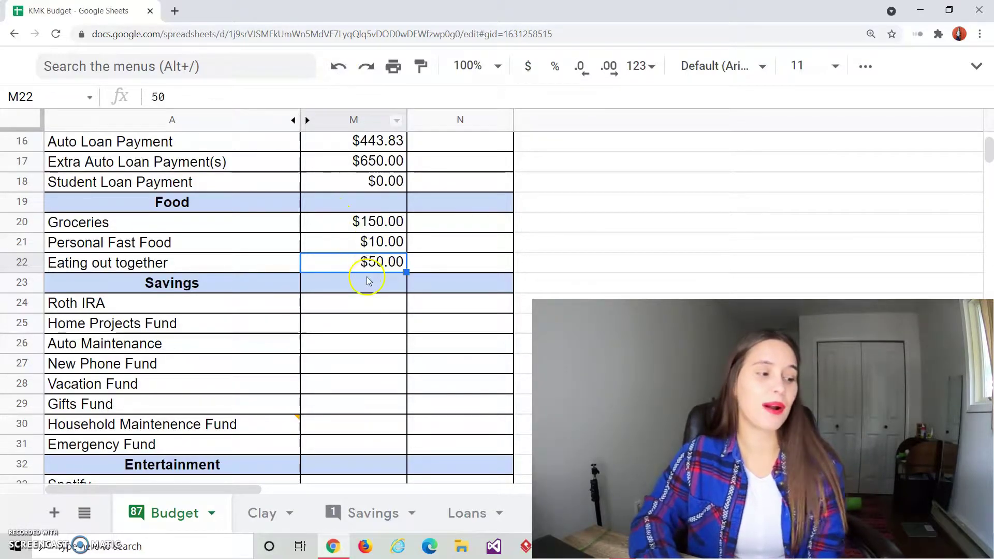
- Undo the clearing of the first three September Savings budgets: Roth IRA $100.00, Home Projects Fund $100.00 and Auto Maintenance $25.00
scroll(368, 282, down, 2)
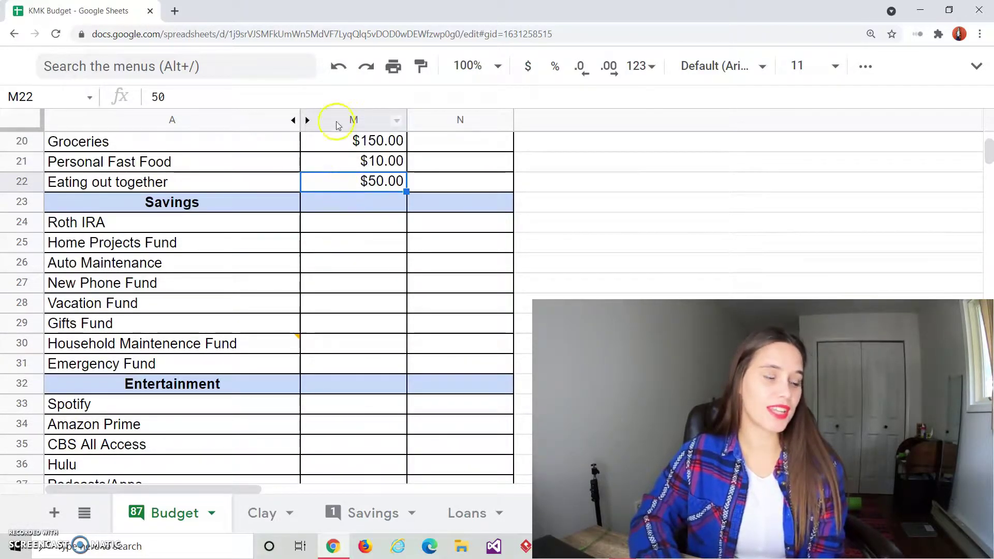
click(339, 68)
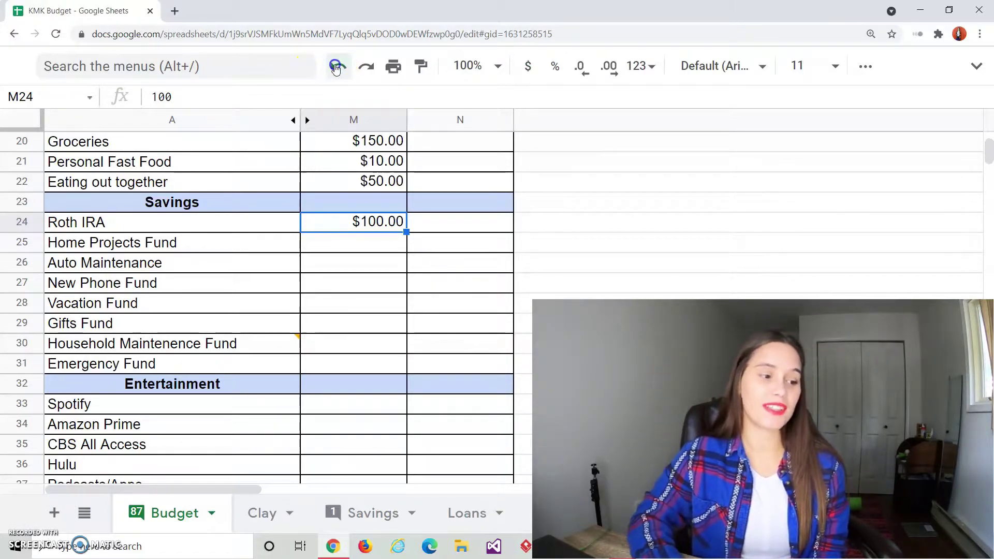
click(337, 67)
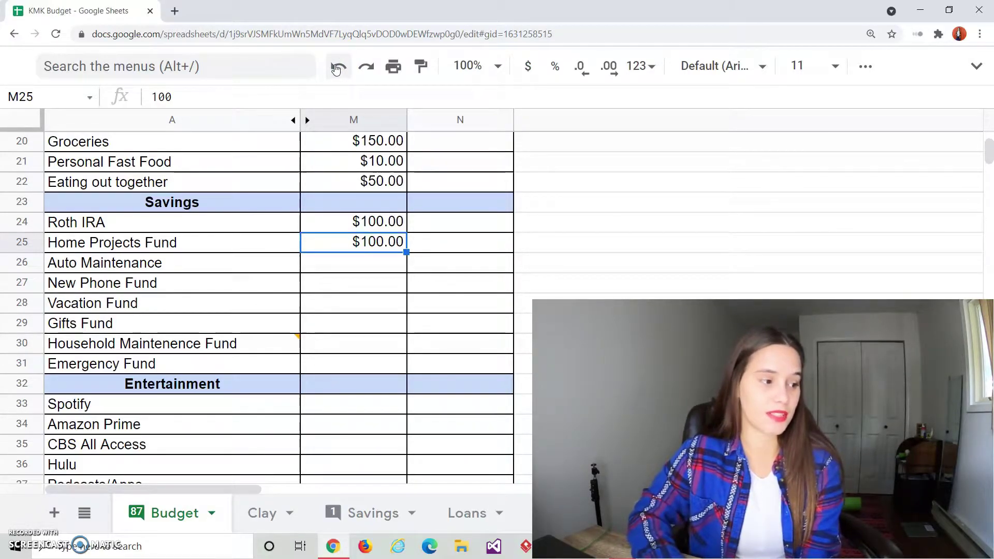
key(ctrl+y)
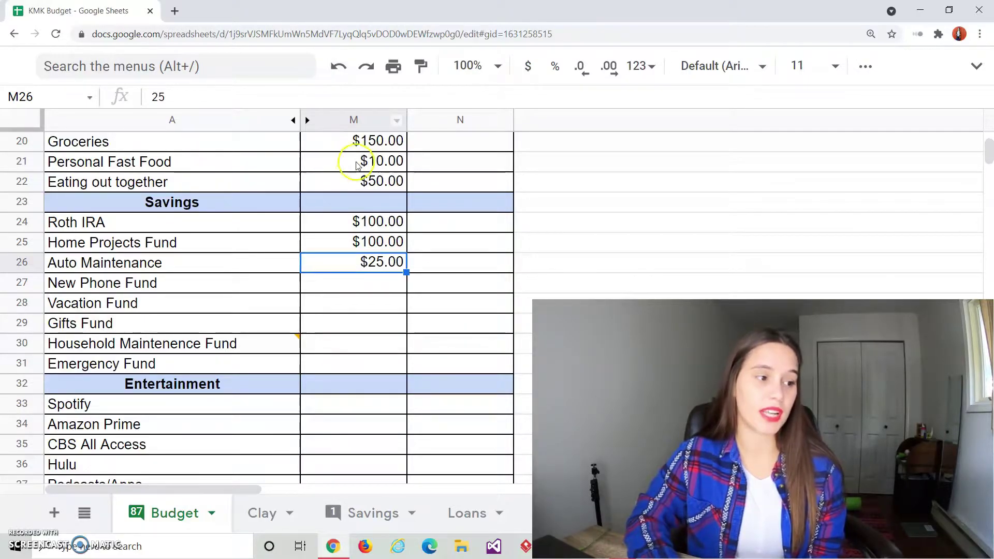
- Restore the cleared September budgets for New Phone Fund $10.00, Vacation Fund $50.00, Gifts Fund $15.00, Household Maintenence Fund $25.00 and Emergency Fund $50.00
click(340, 70)
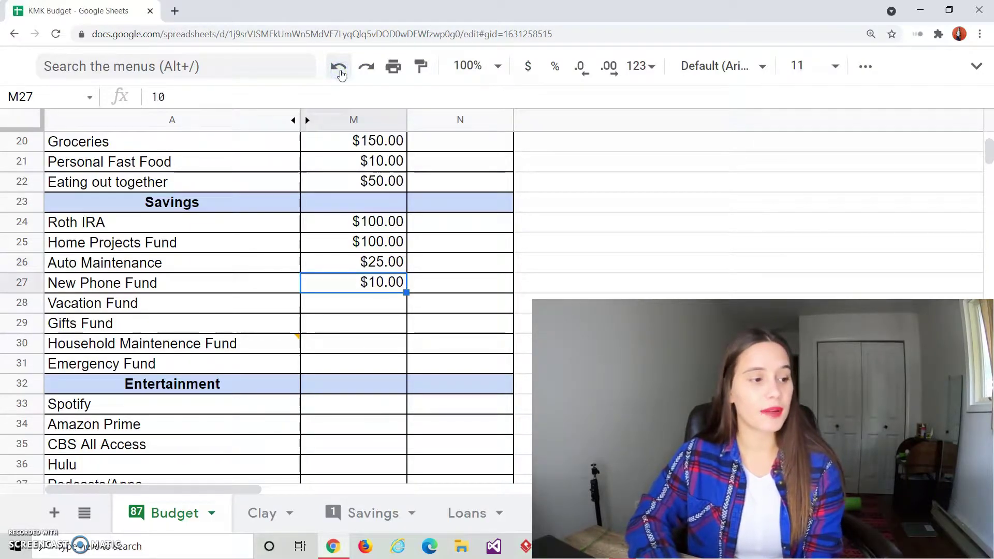
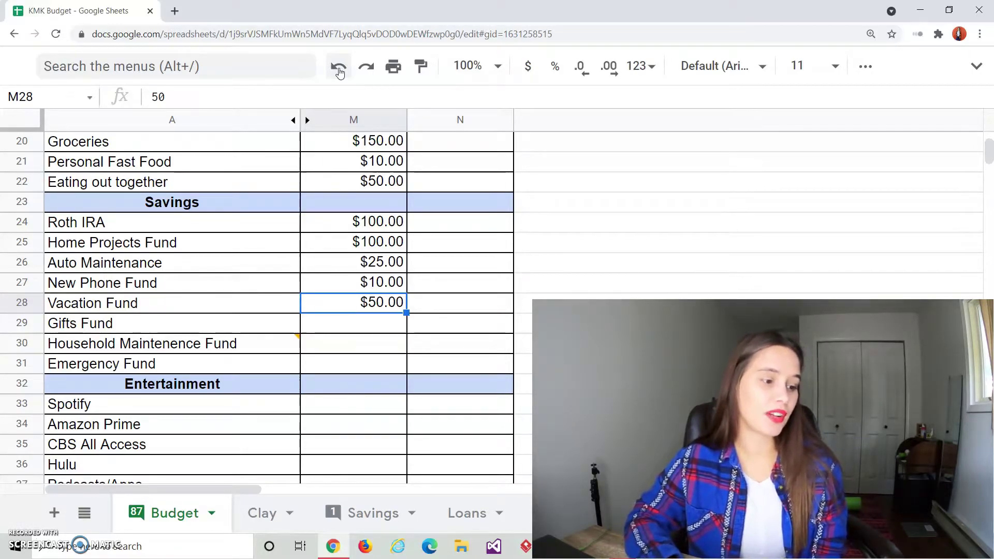
click(339, 68)
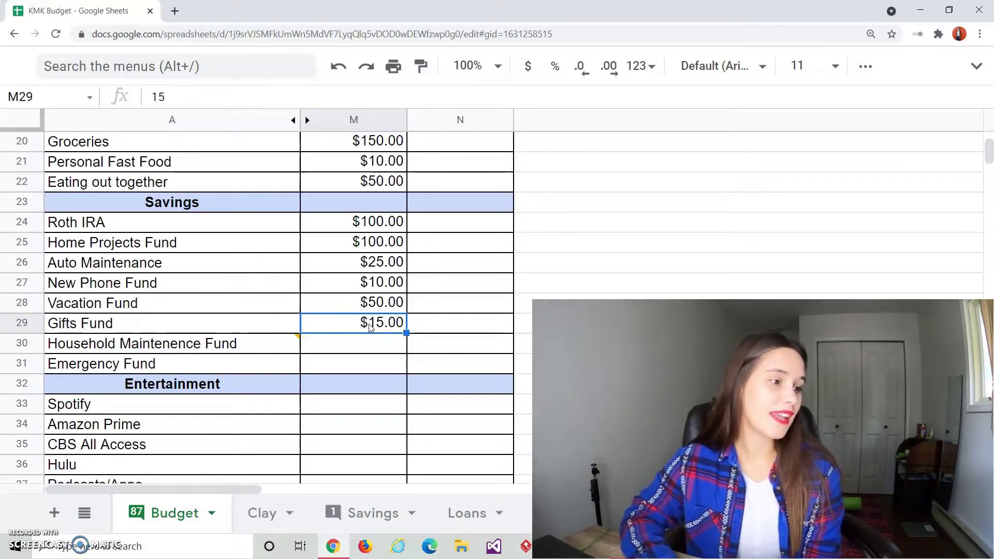
click(341, 67)
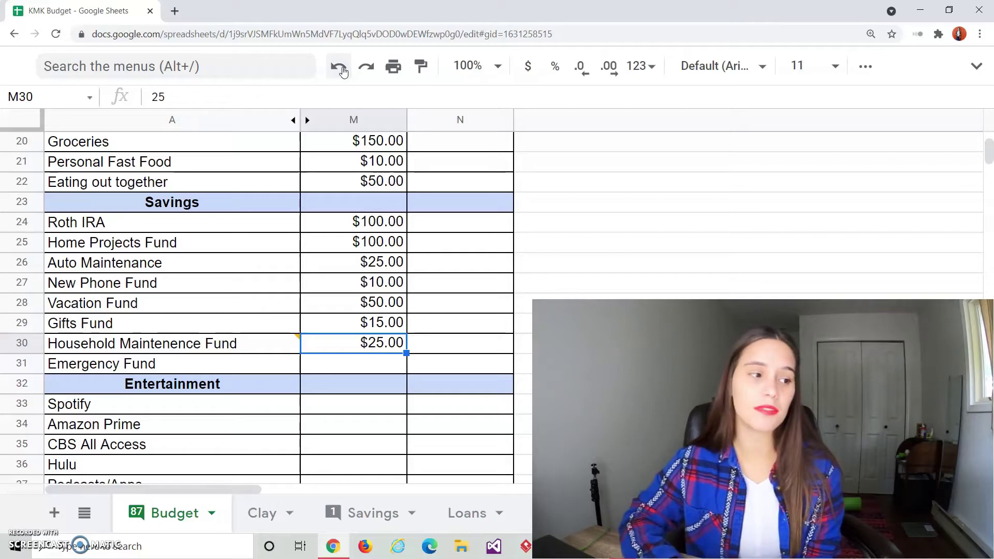
click(339, 67)
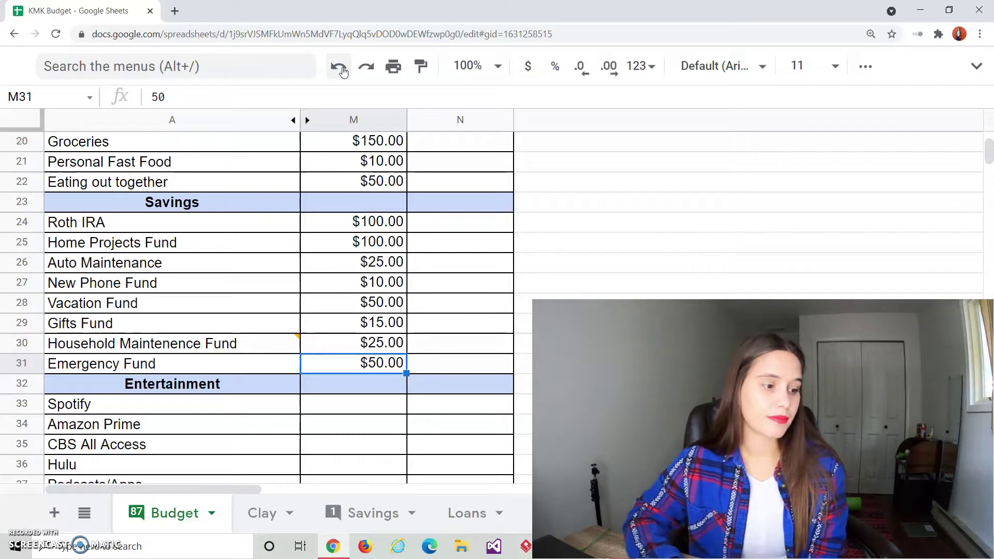
- Restore the cleared September Entertainment budgets: Spotify $9.99, Amazon Prime $5.99, CBS All Access $5.99, Hulu $1.99 and Podcasts/Apps $5.00
scroll(366, 342, down, 3)
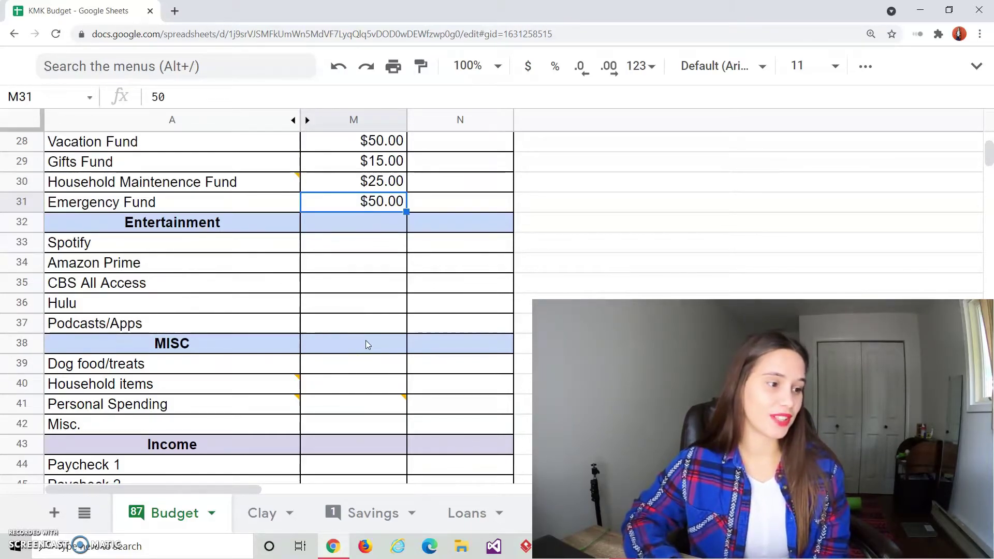
click(340, 80)
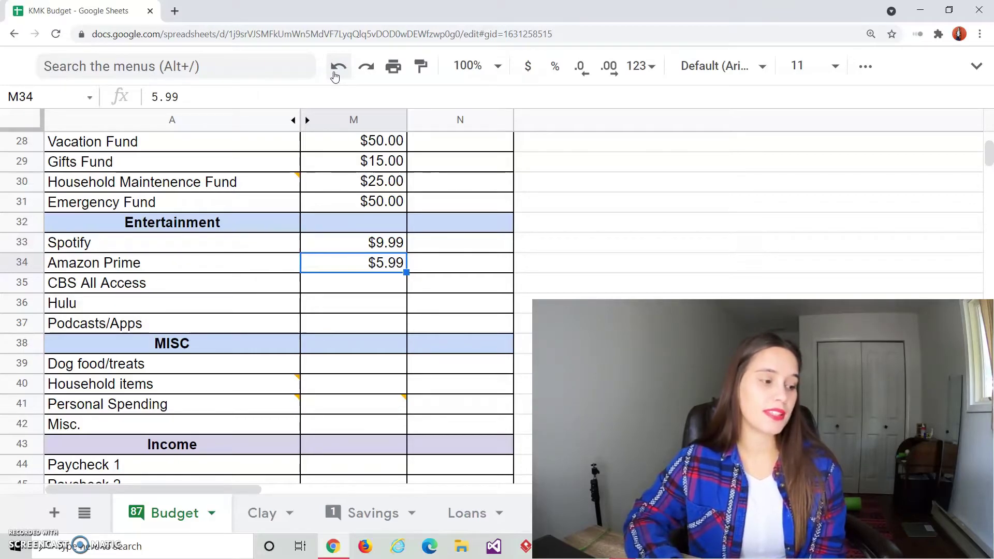
key(Down)
text($5.99)
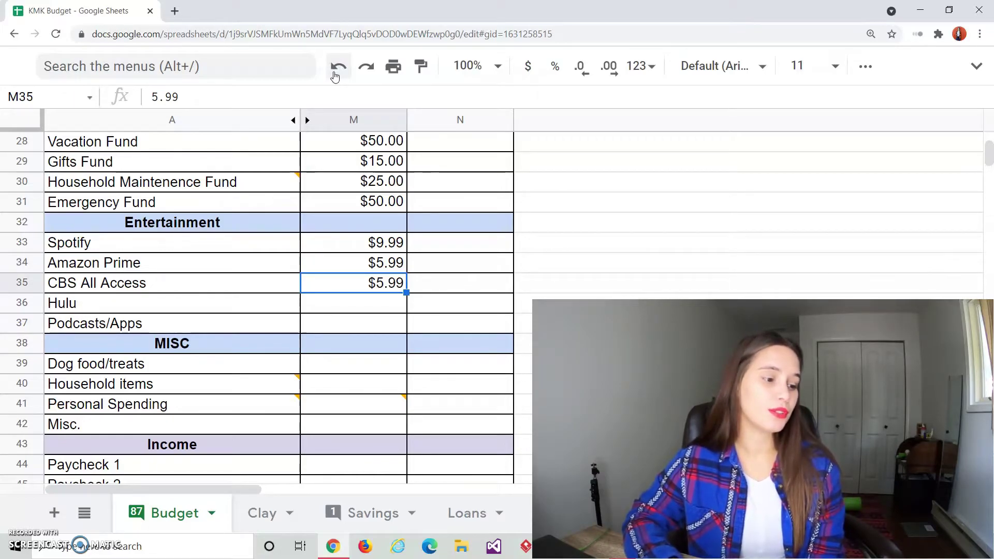
click(338, 66)
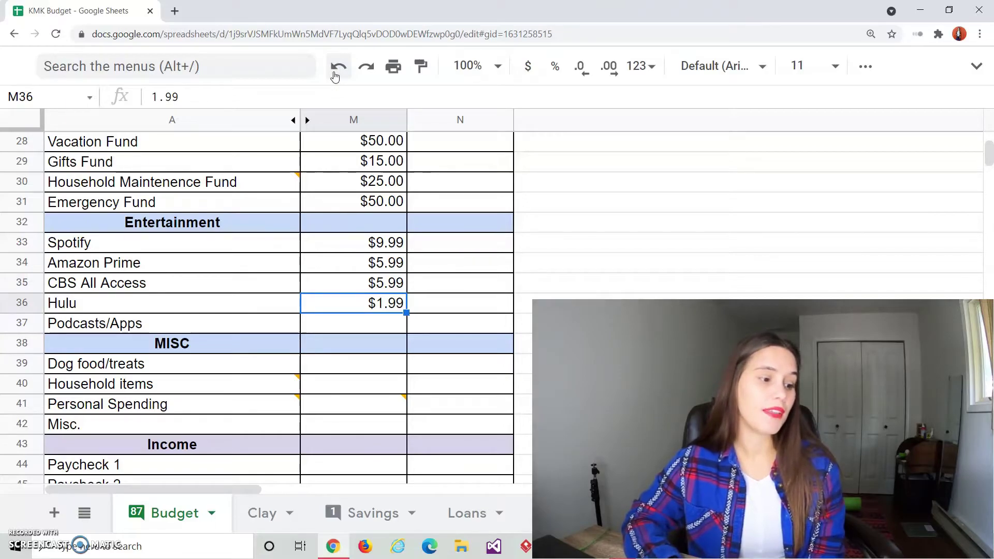
click(336, 73)
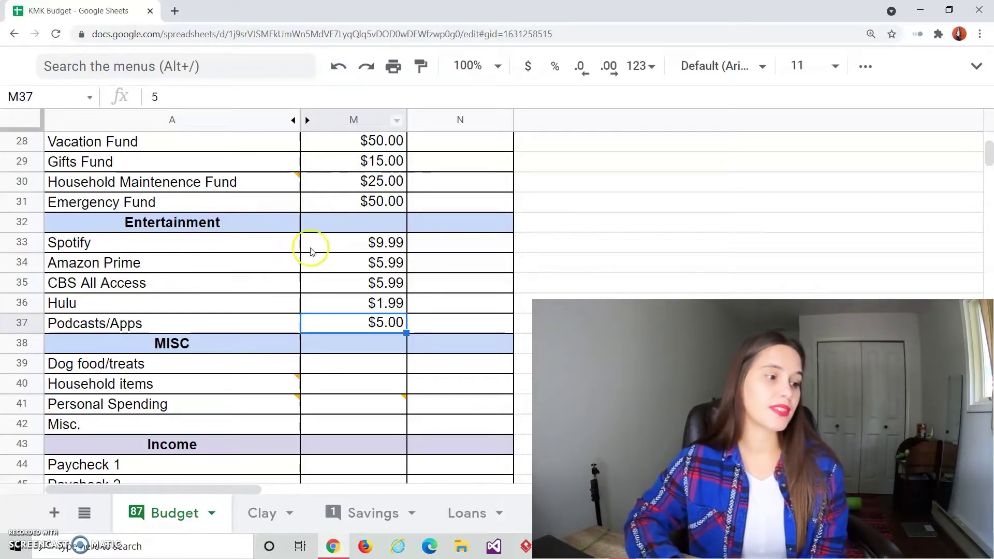
- Restore the cleared September MISC budgets: Dog food/treats $35.00, Household items $50.00, Personal Spending $75.00 and Misc. $50.00
scroll(307, 303, down, 3)
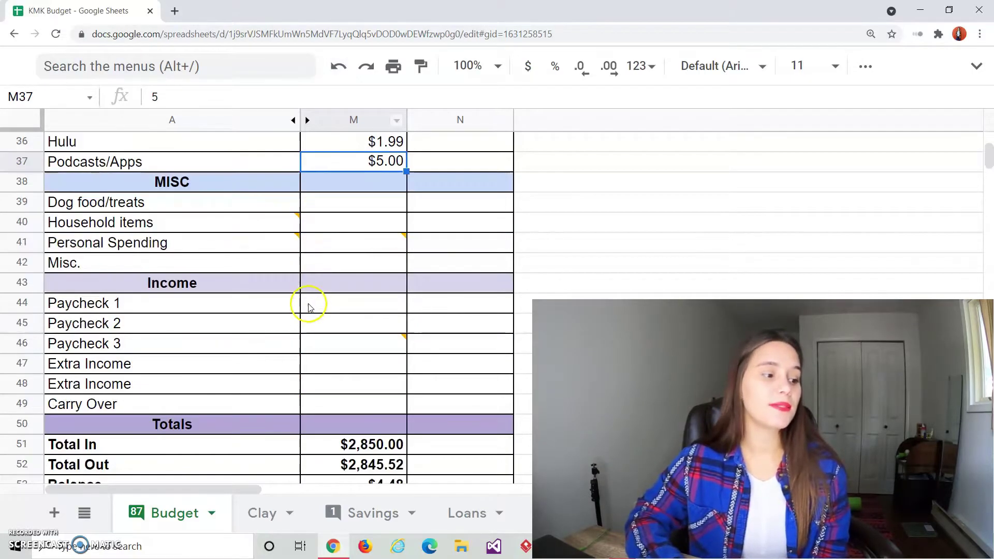
click(339, 77)
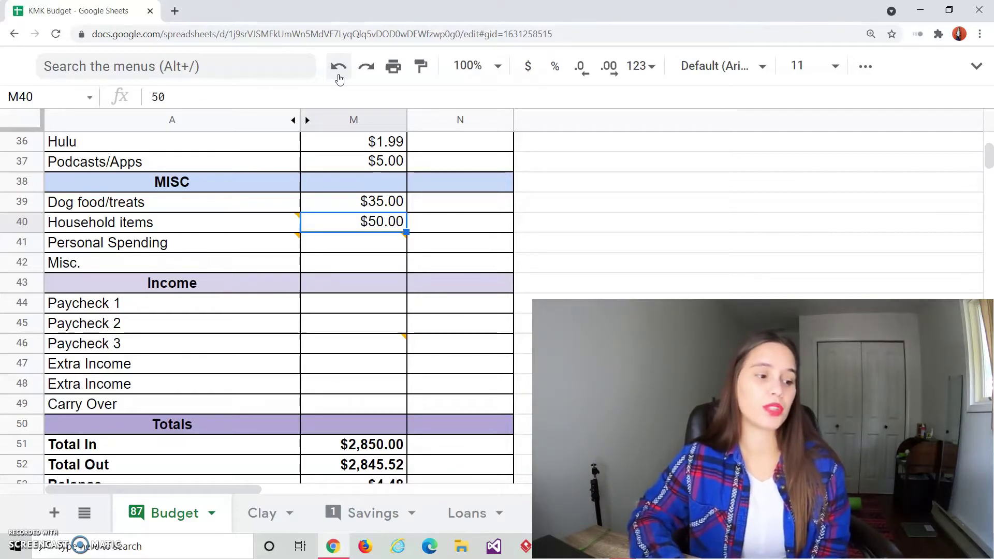
key(ctrl+y)
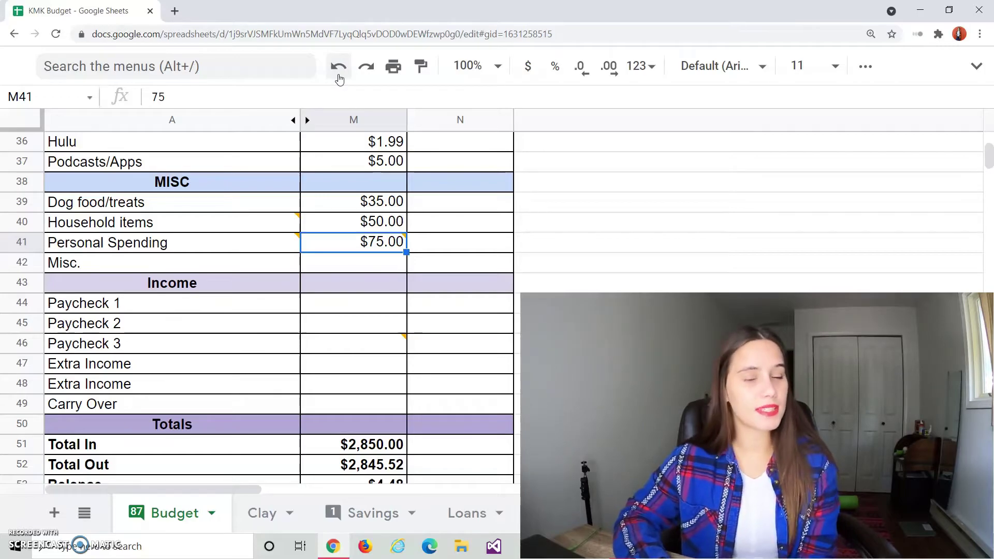
click(339, 75)
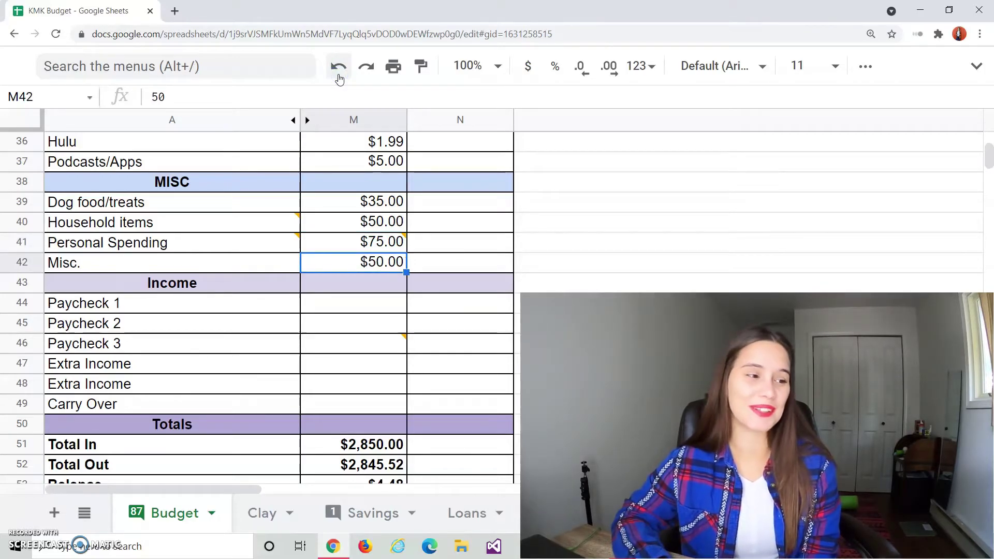
- Restore the cleared September income amounts, Paycheck 1 $1,400.00, Paycheck 2 $1,400.00 and Paycheck 3 $50.00, and show the comment on the Paycheck 3 amount
click(339, 78)
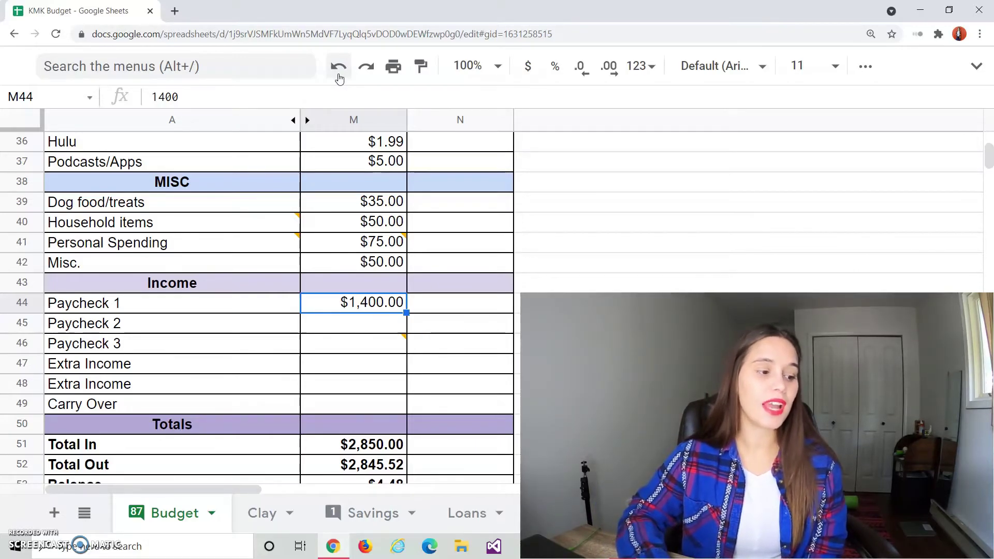
click(339, 77)
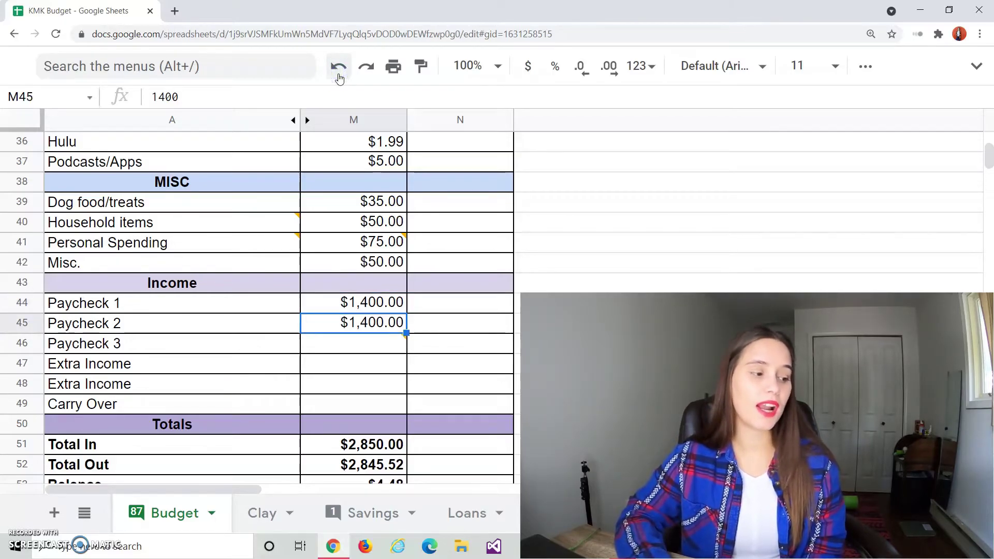
click(339, 77)
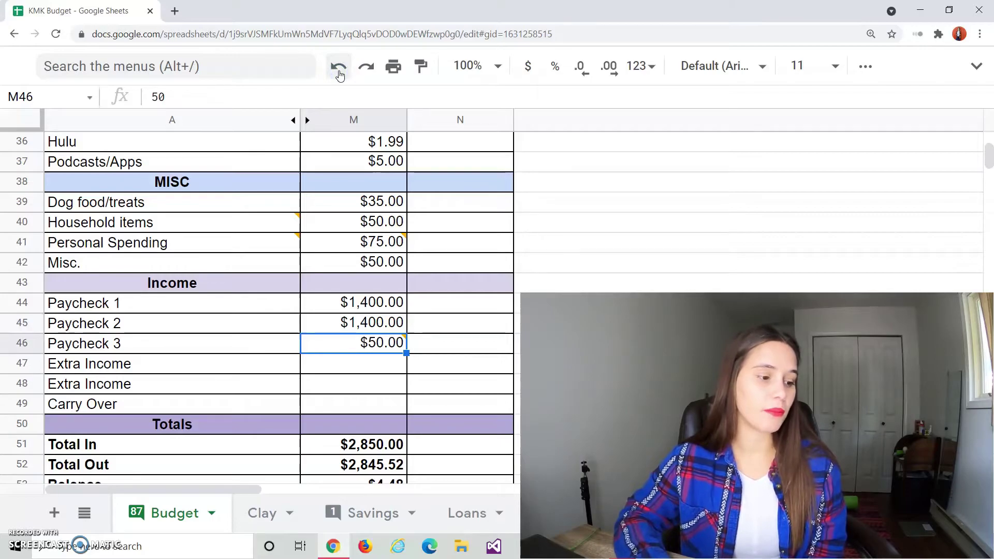
click(369, 374)
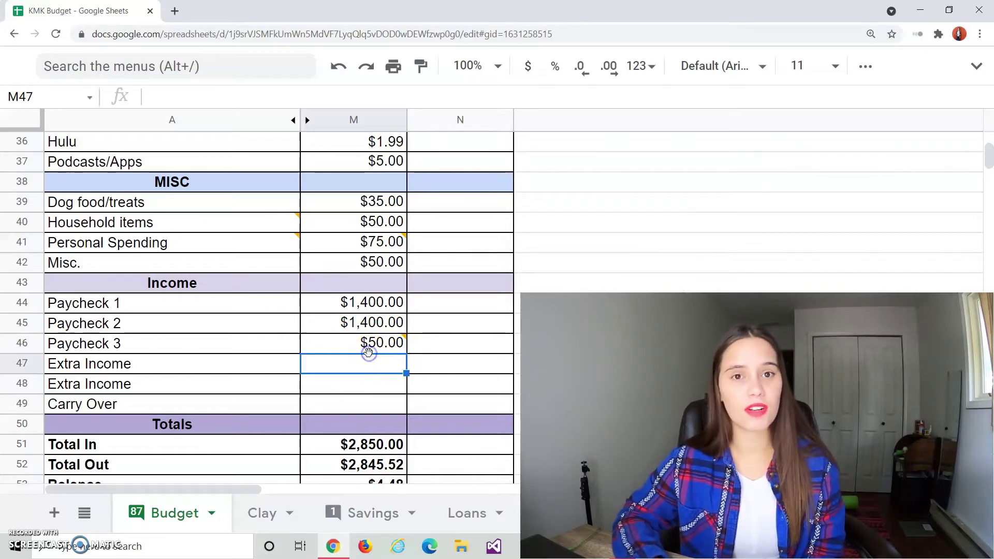
click(369, 353)
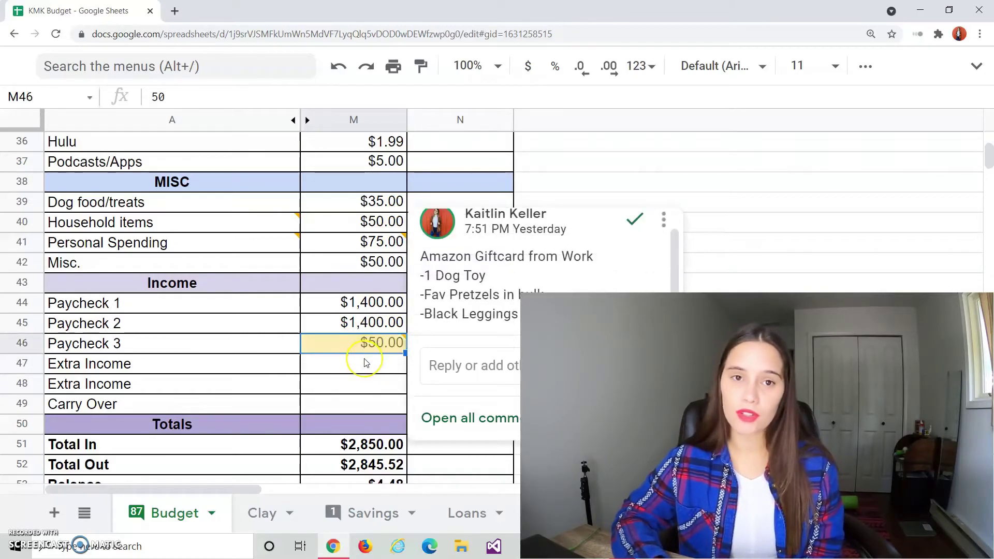